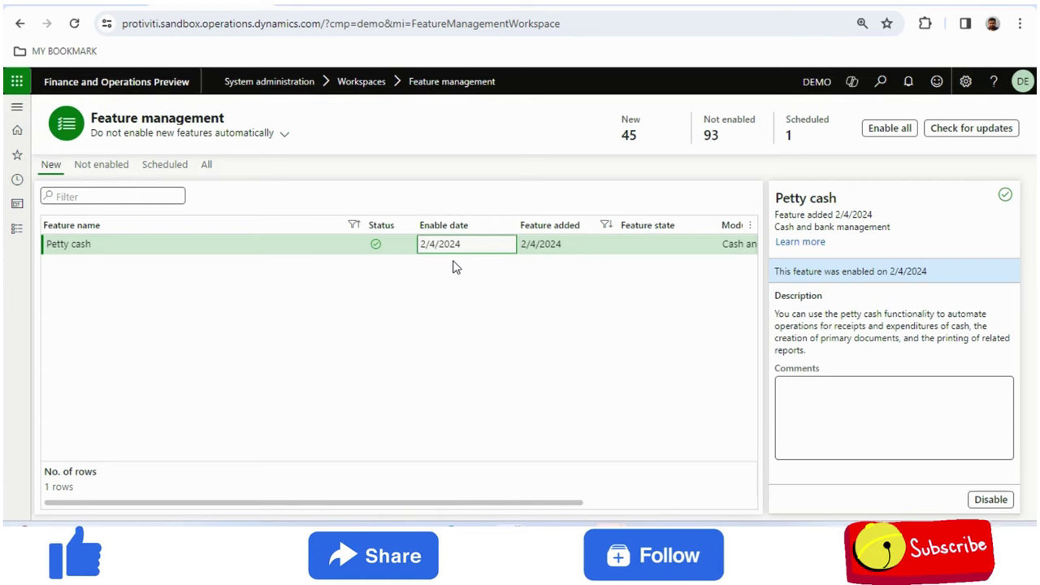
click(228, 248)
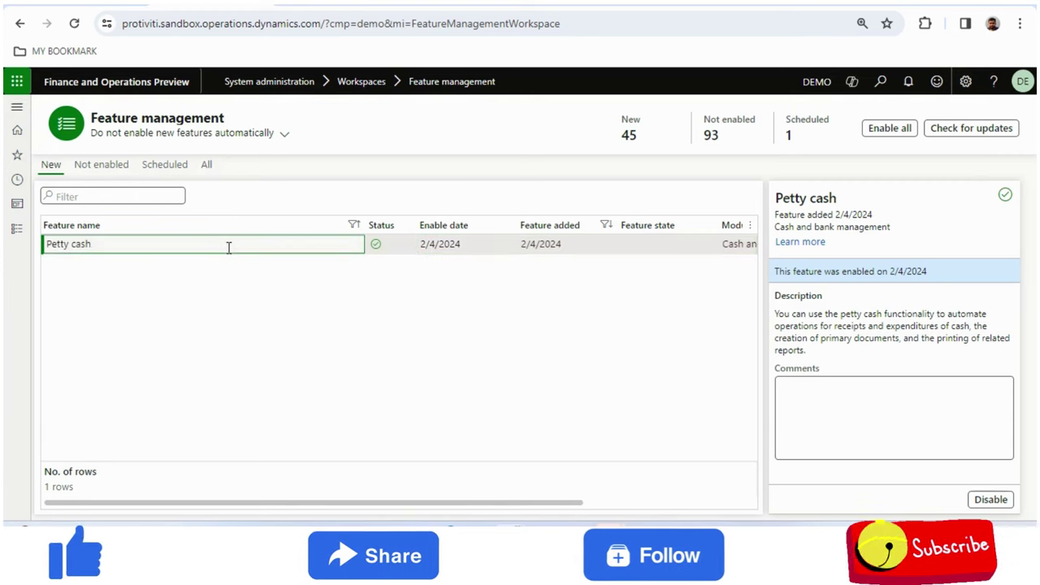
click(1023, 83)
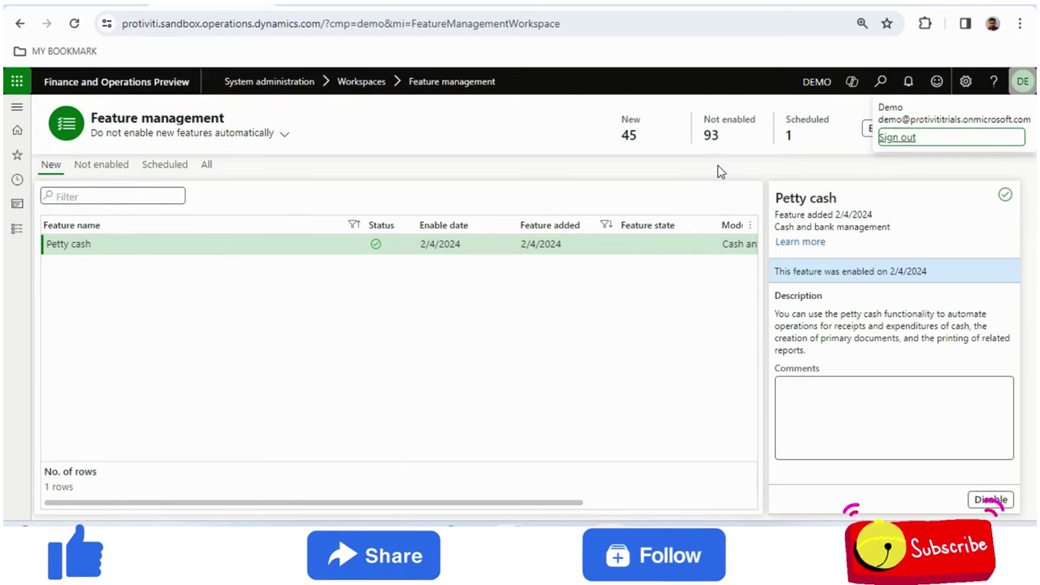
click(239, 245)
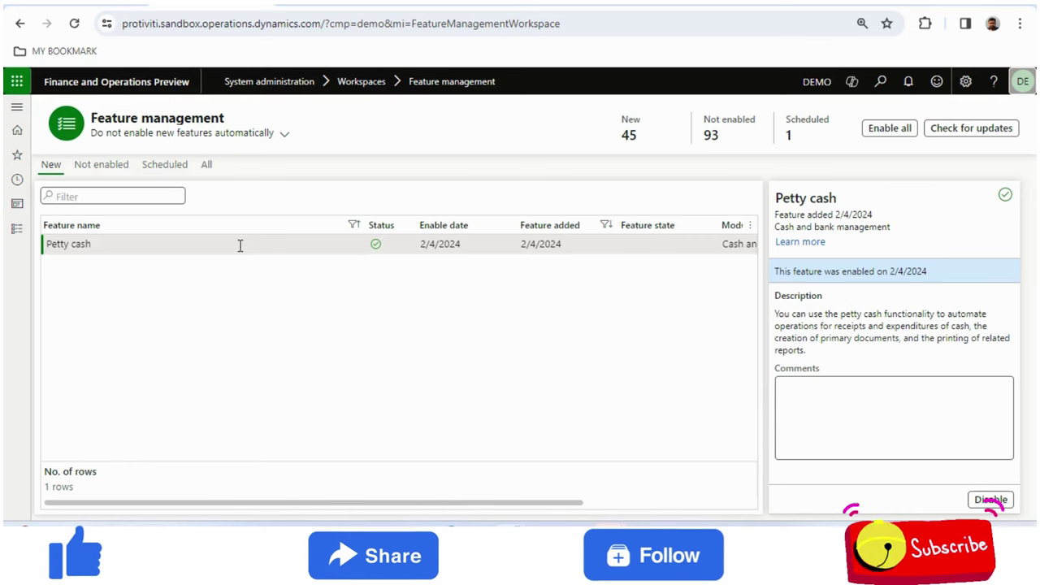
click(490, 248)
Open Cash and bank management parameters from the Cash and bank management module's Setup pages
click(16, 228)
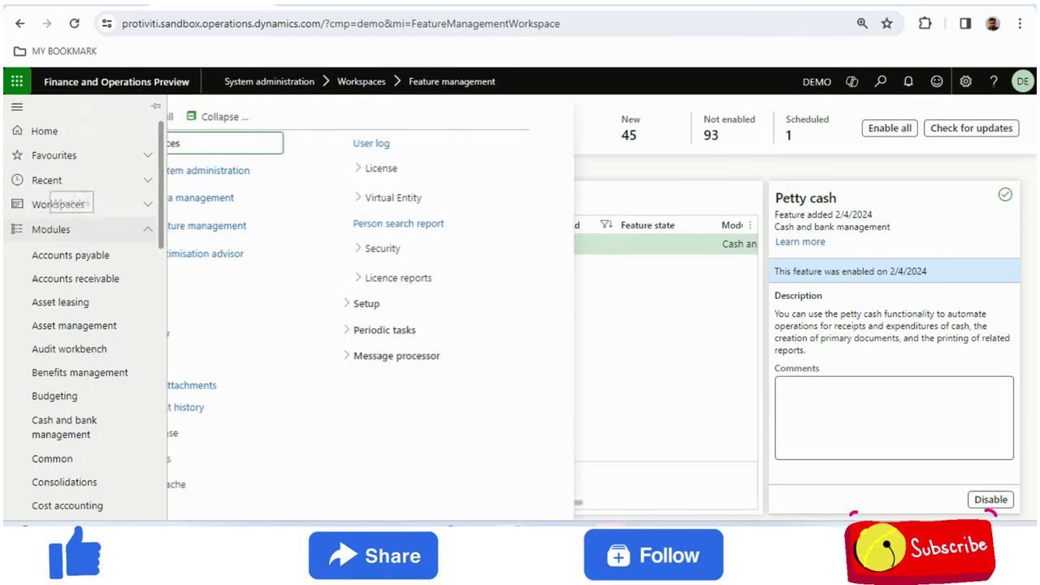
scroll(161, 252, down, 5)
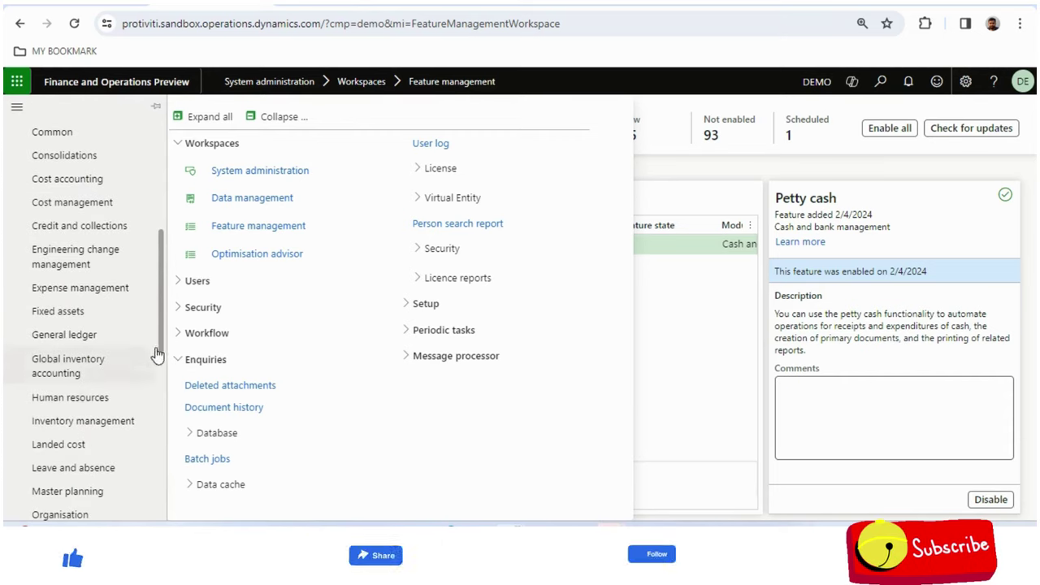
scroll(158, 381, down, 3)
drag(158, 382, 162, 276)
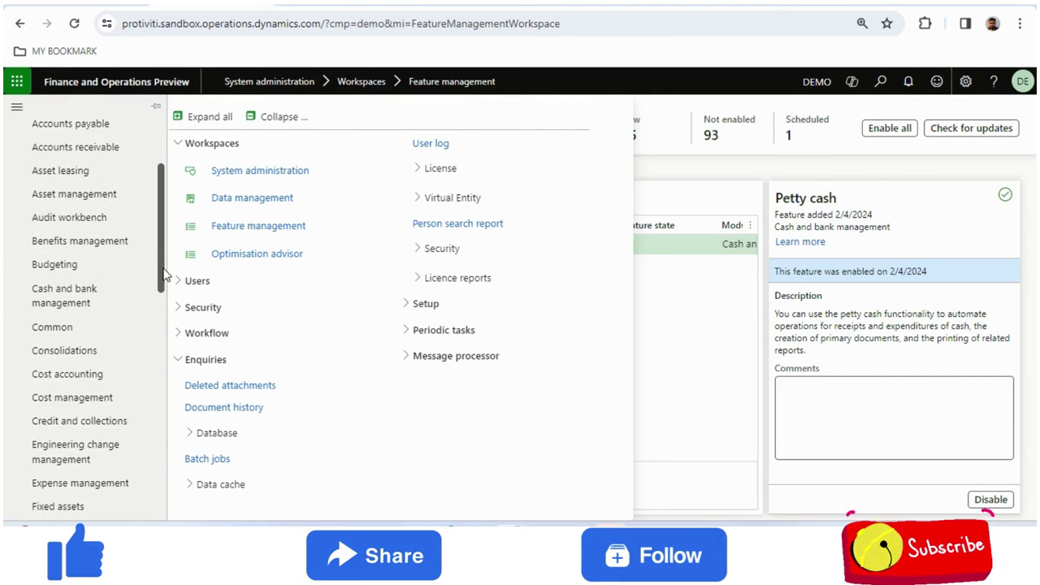
click(84, 300)
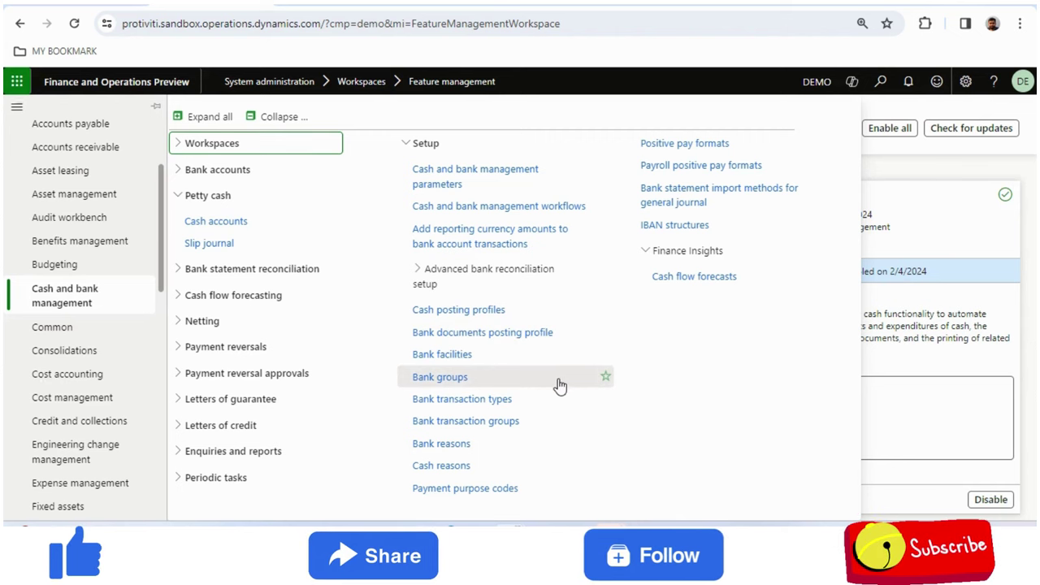
click(480, 184)
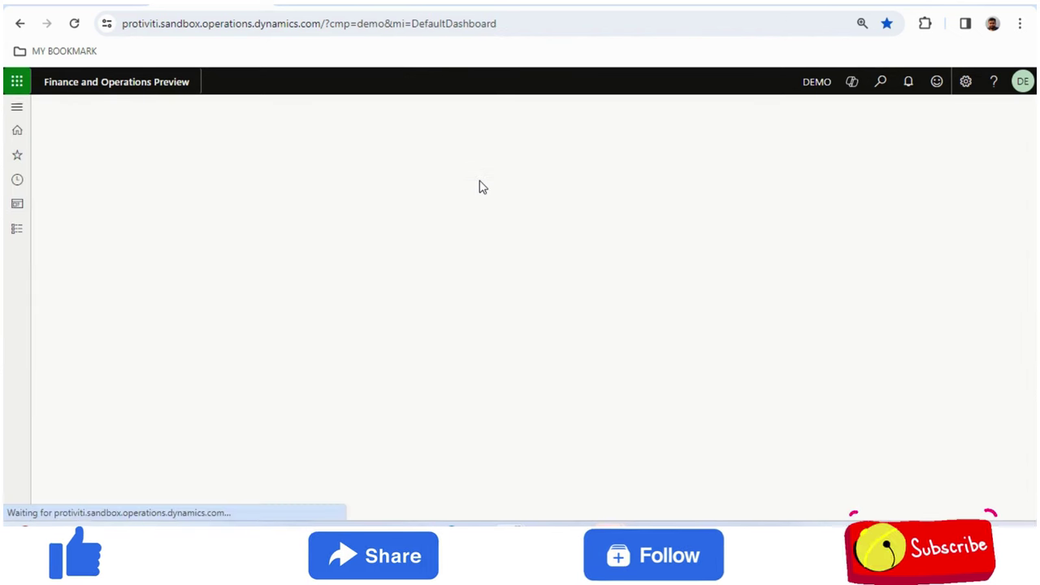
Review the parameters' Cash tab, confirming Enable petty cash is Yes and posting defaults to Cash
click(151, 235)
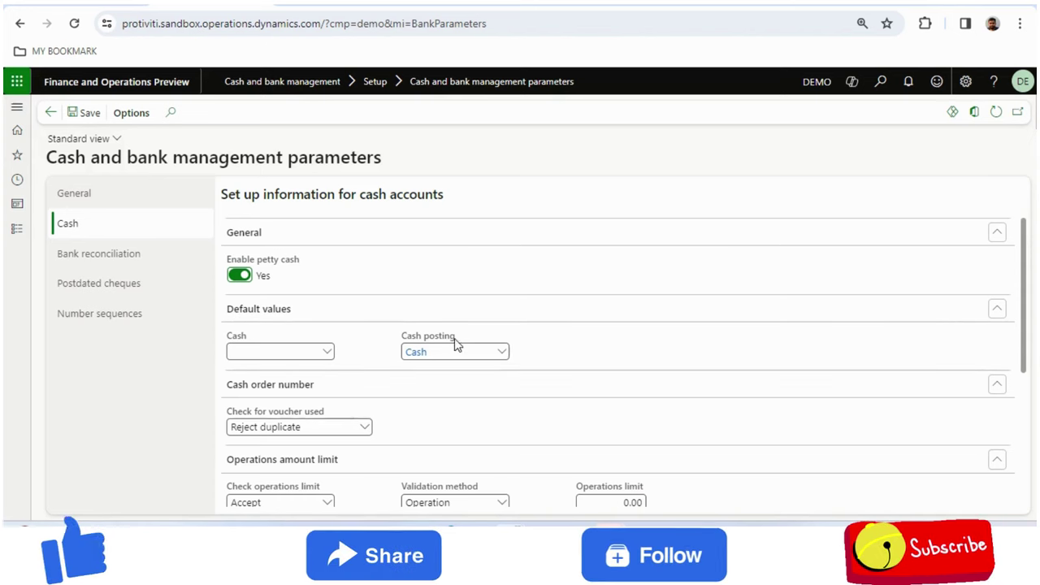
drag(1025, 297, 1018, 426)
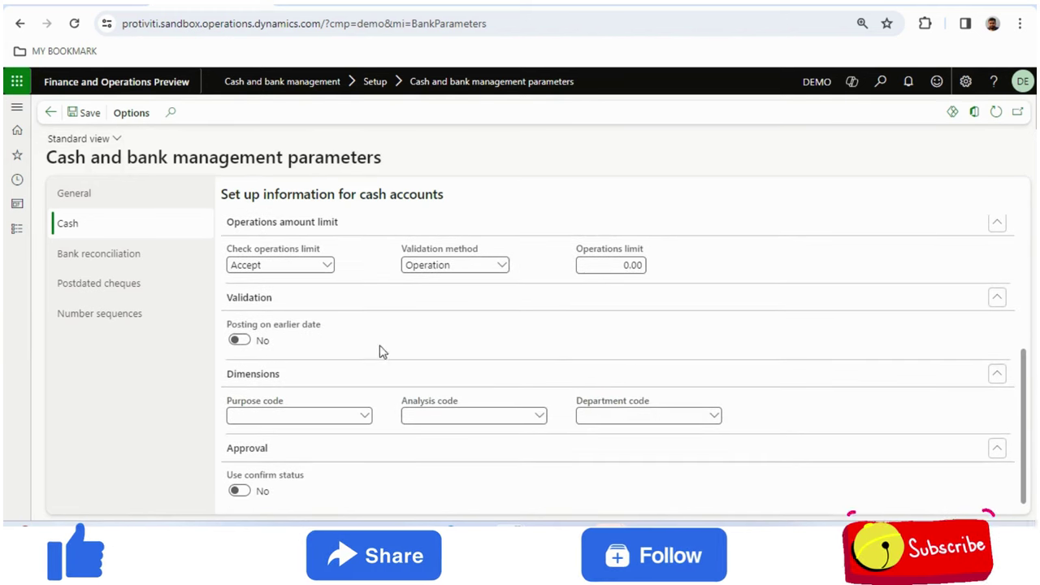
drag(1017, 427, 1025, 295)
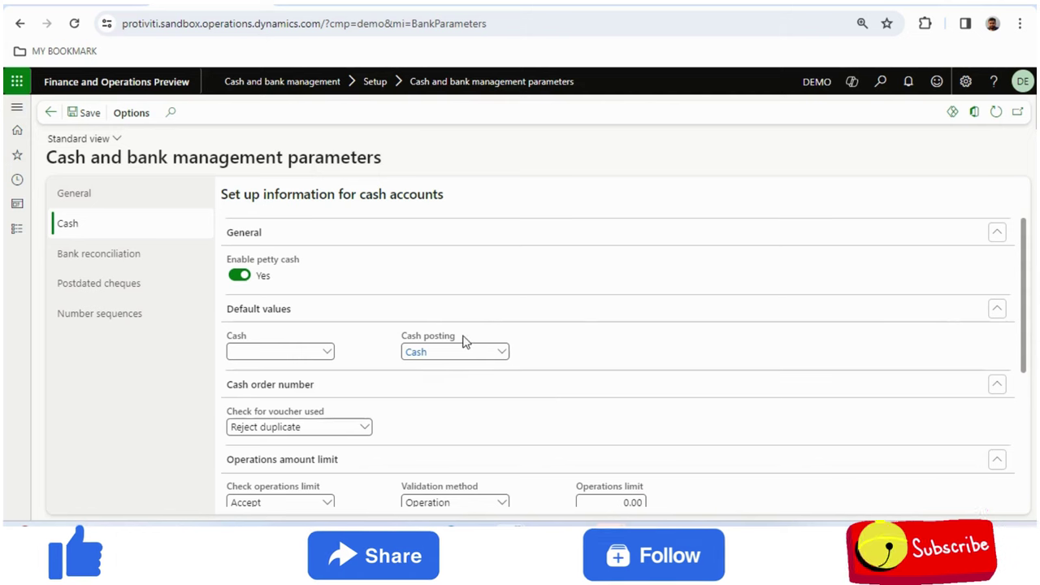
click(17, 232)
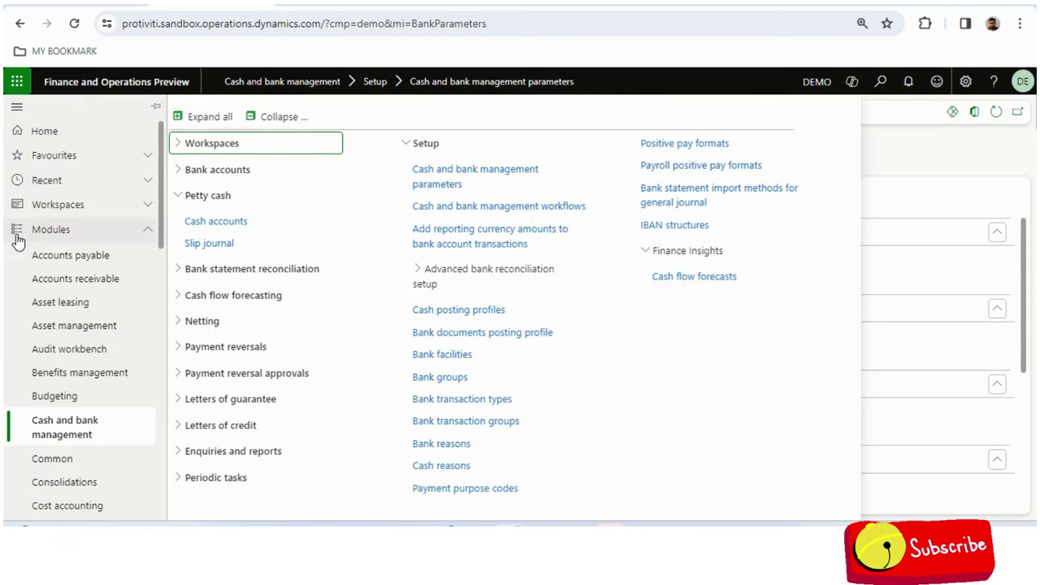
Review the bank reconciliation, cash reimbursement slip and cash disbursement slip number sequences
click(933, 164)
click(138, 323)
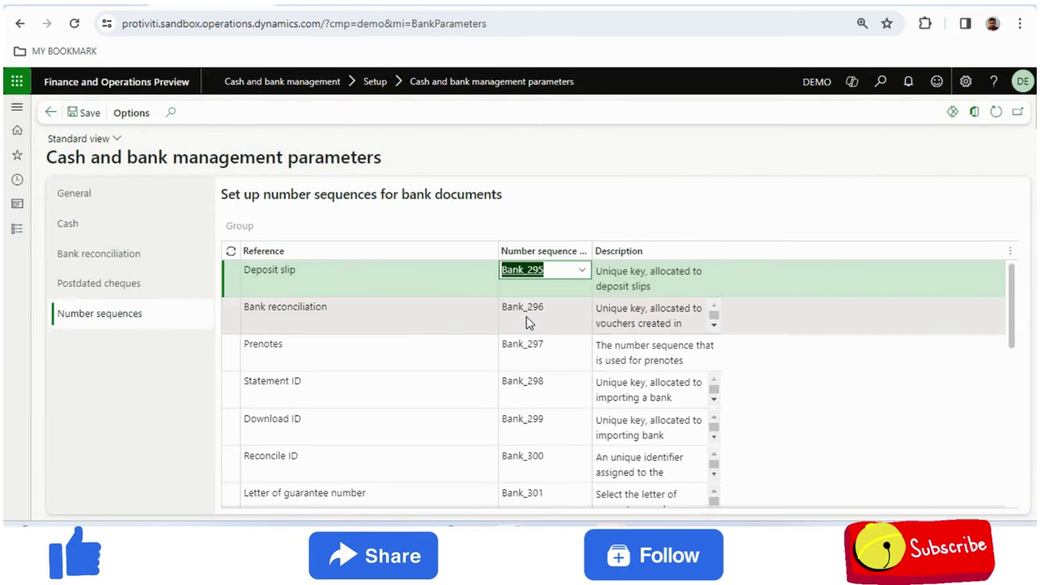
click(415, 330)
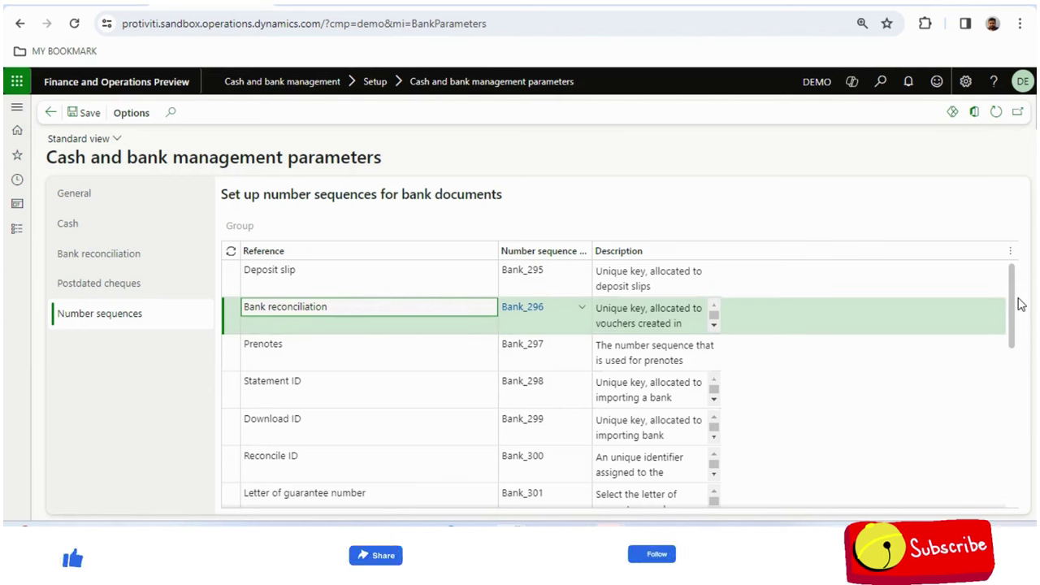
drag(1014, 306, 1002, 404)
click(399, 305)
click(374, 327)
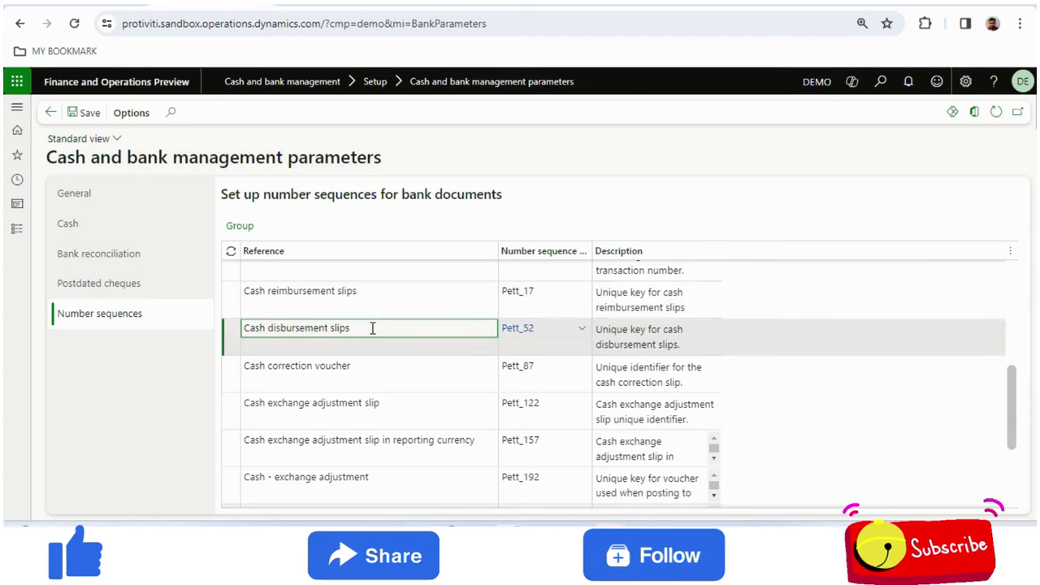
click(373, 292)
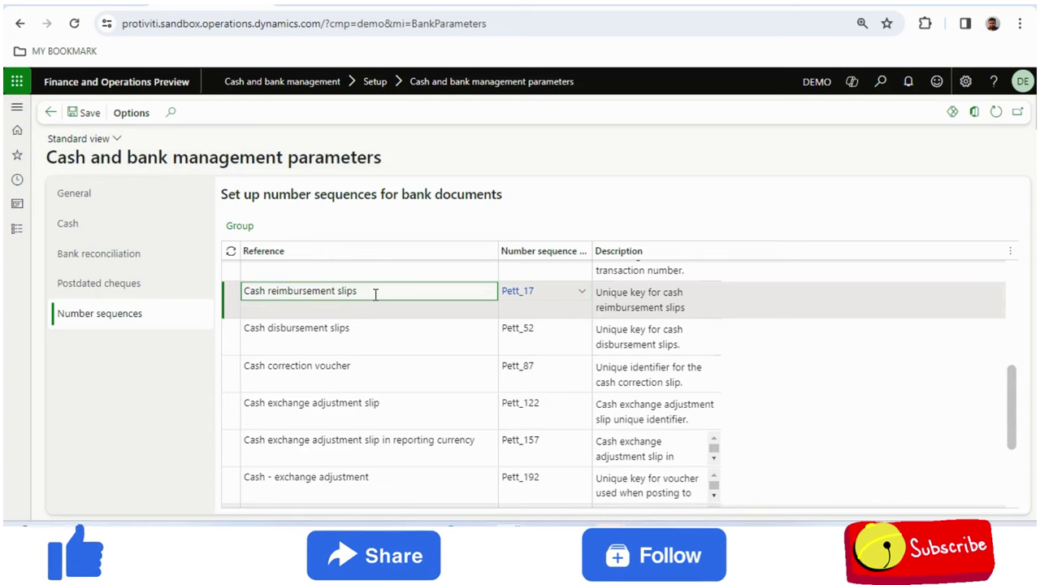
click(364, 321)
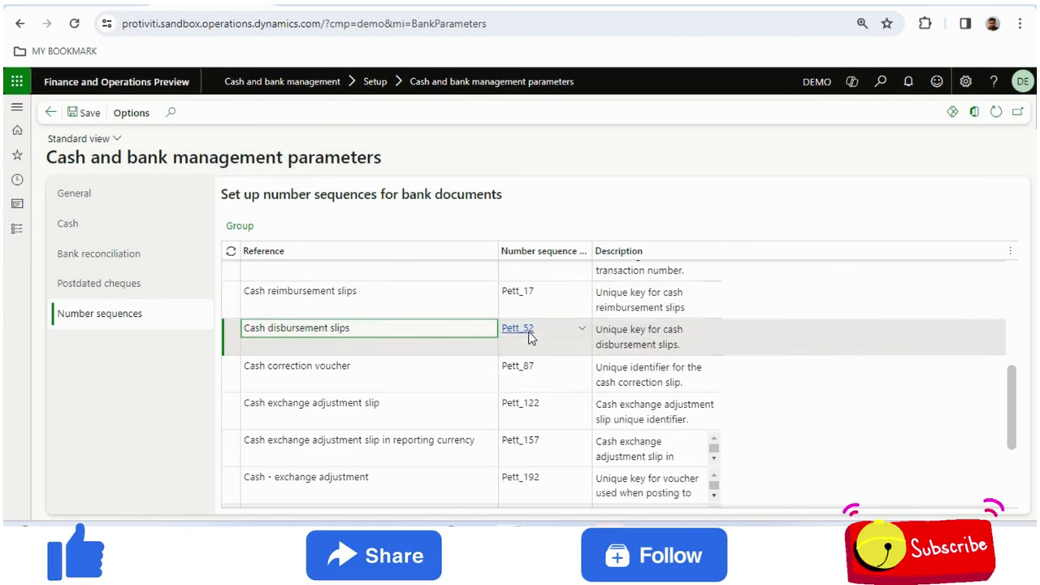
Check the cash correction voucher and cash and reporting-currency exchange adjustment slip sequences
click(366, 374)
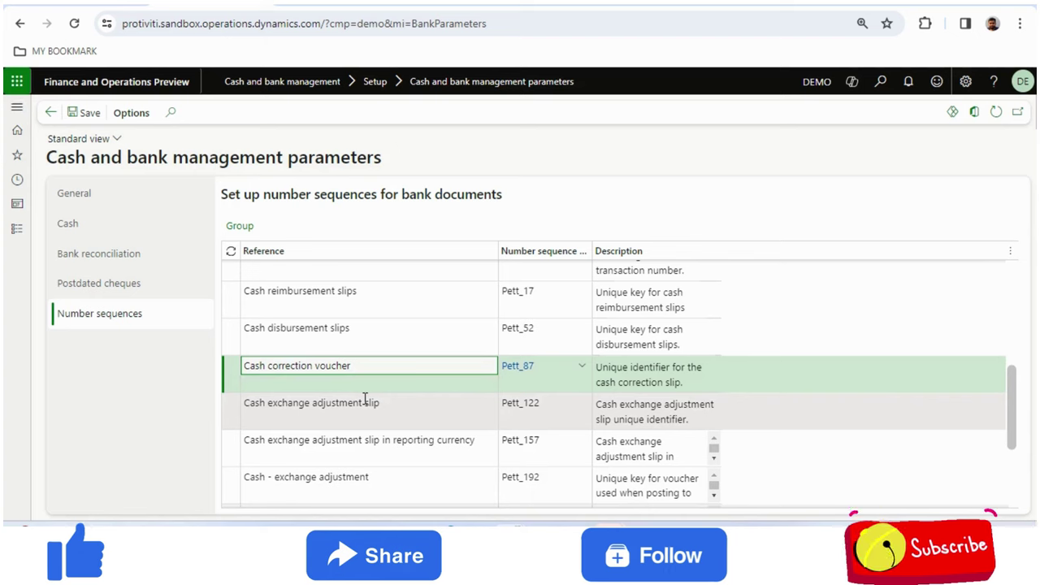
click(364, 398)
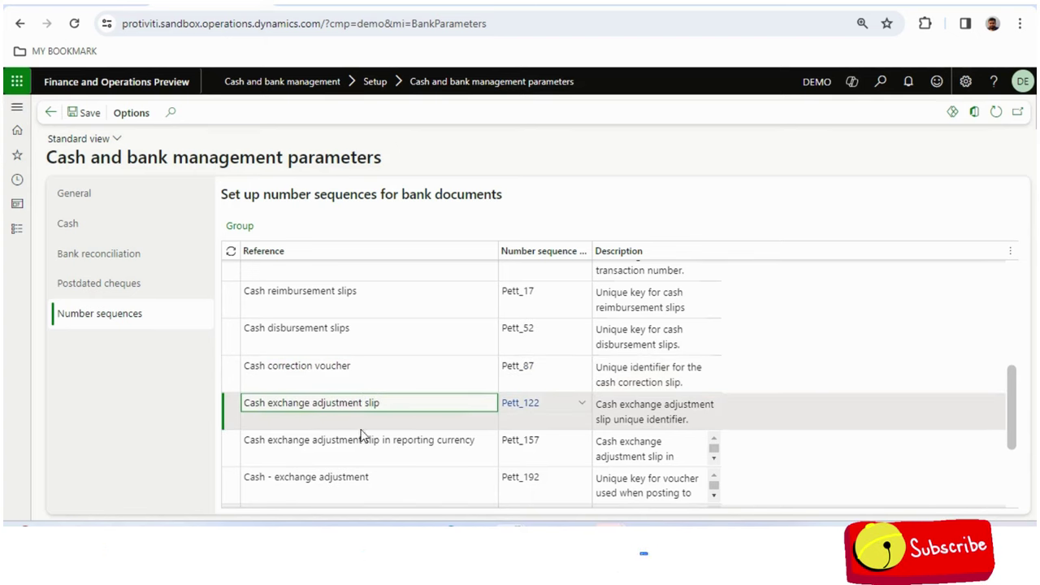
click(355, 463)
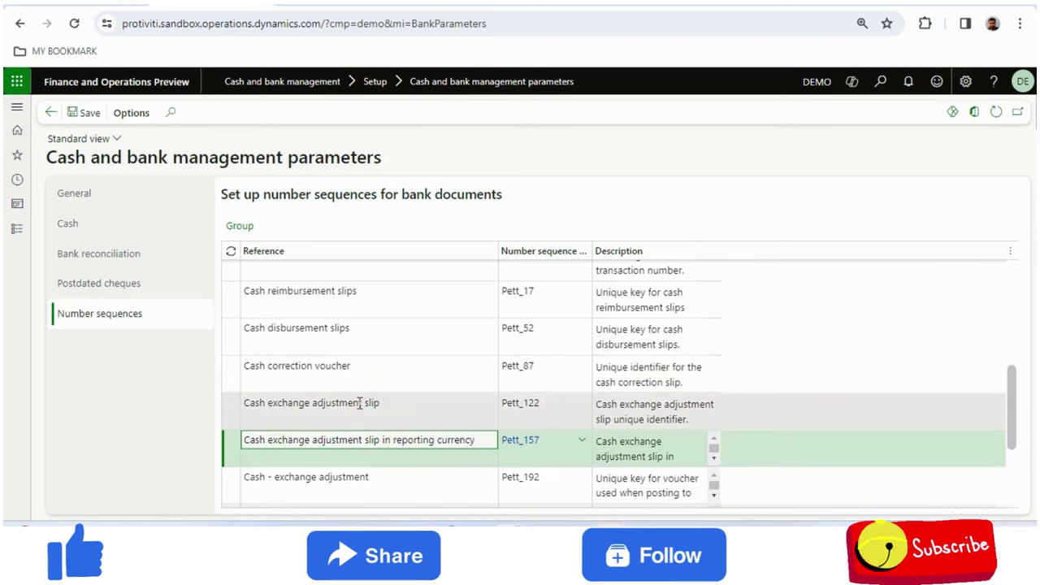
click(355, 401)
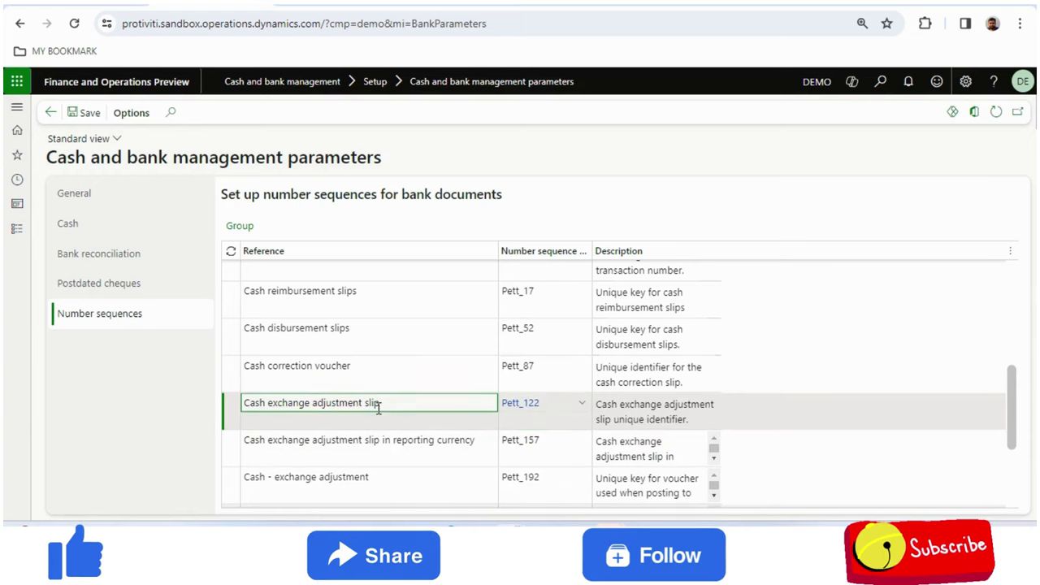
click(18, 230)
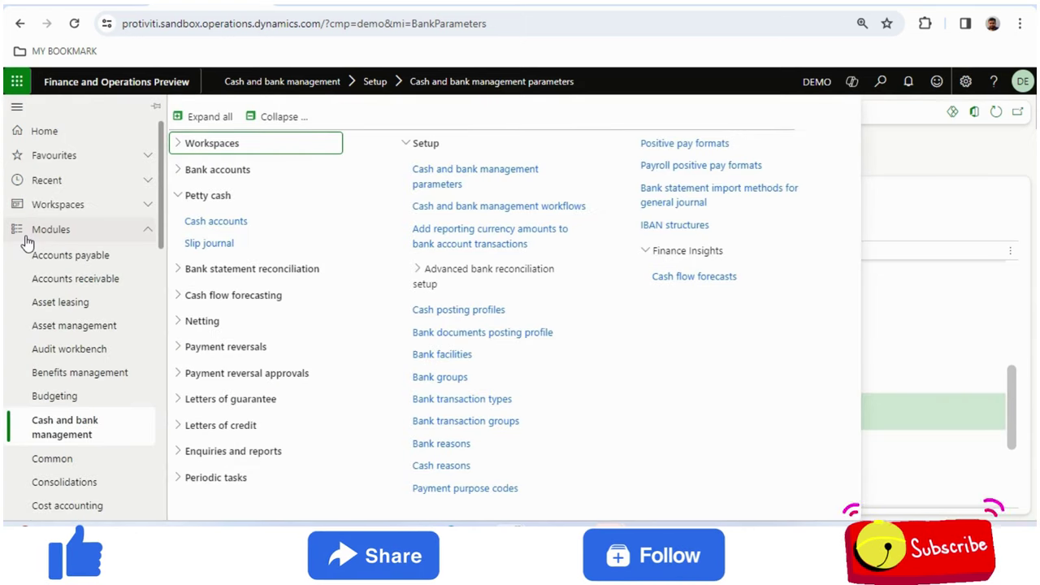
Open the petty cash Cash accounts list and inspect the Haridwar account
click(210, 233)
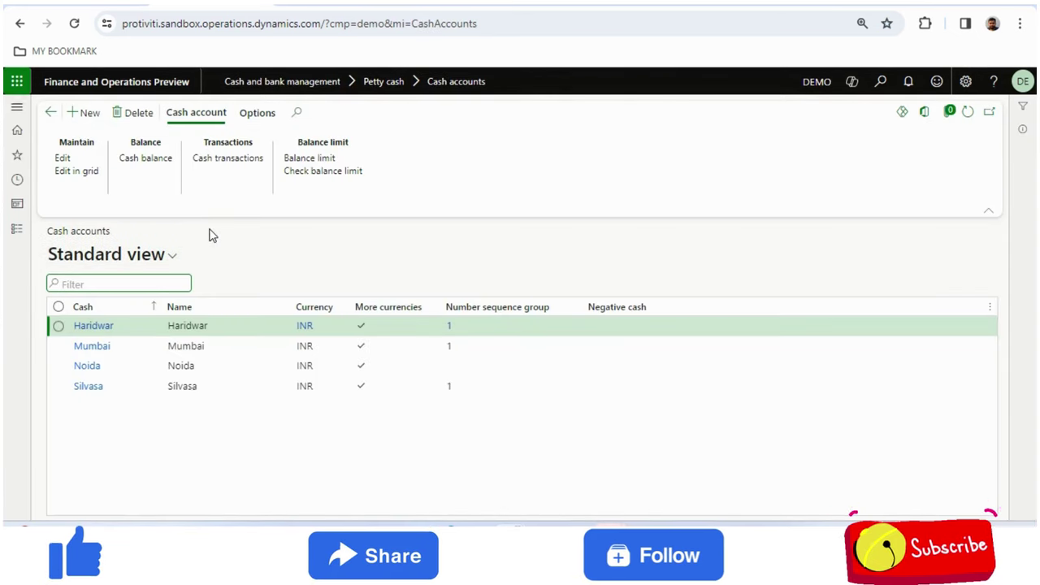
click(233, 329)
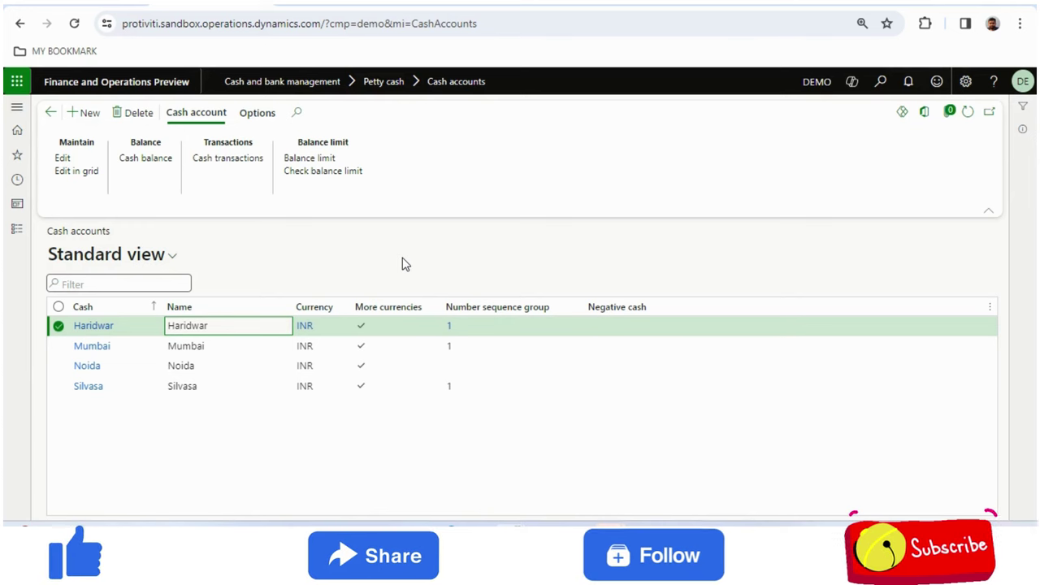
click(55, 326)
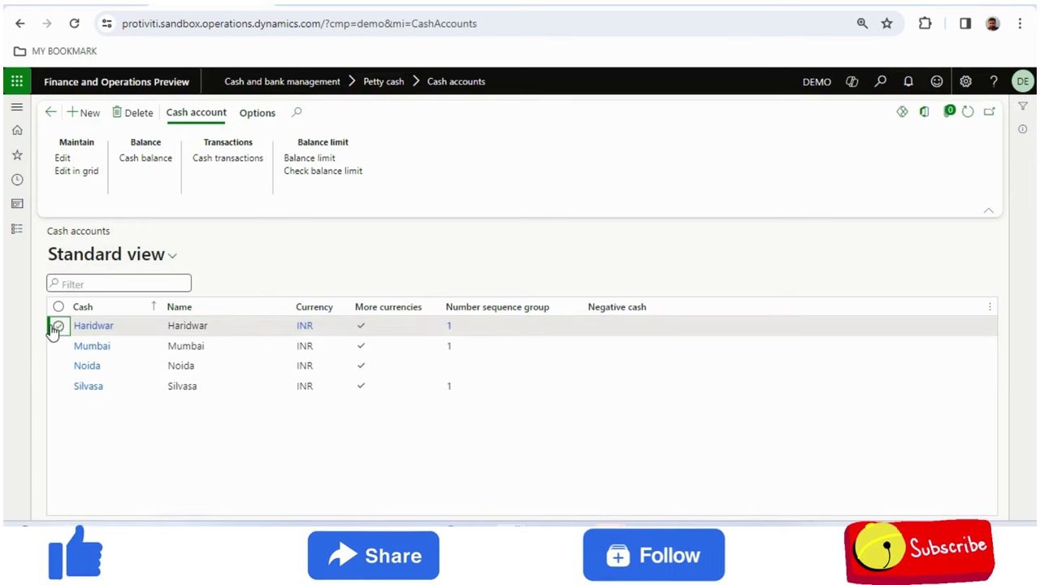
click(208, 324)
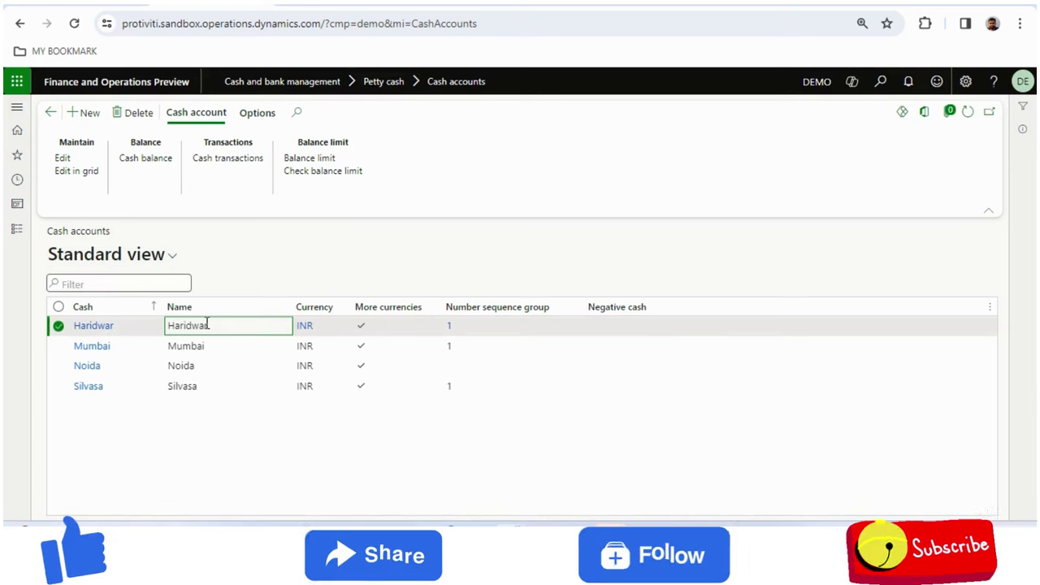
click(60, 327)
click(191, 329)
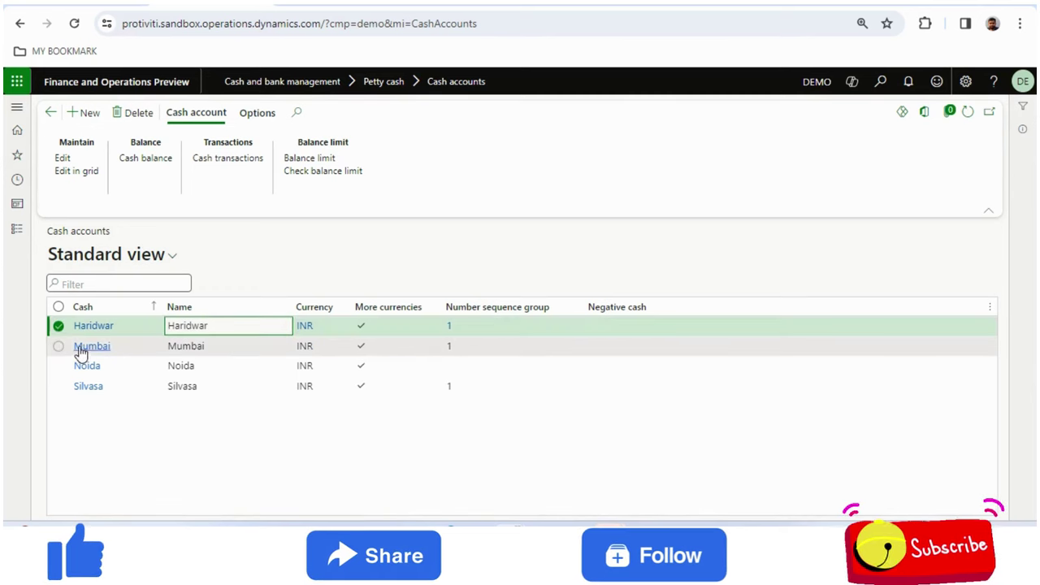
click(60, 327)
click(179, 329)
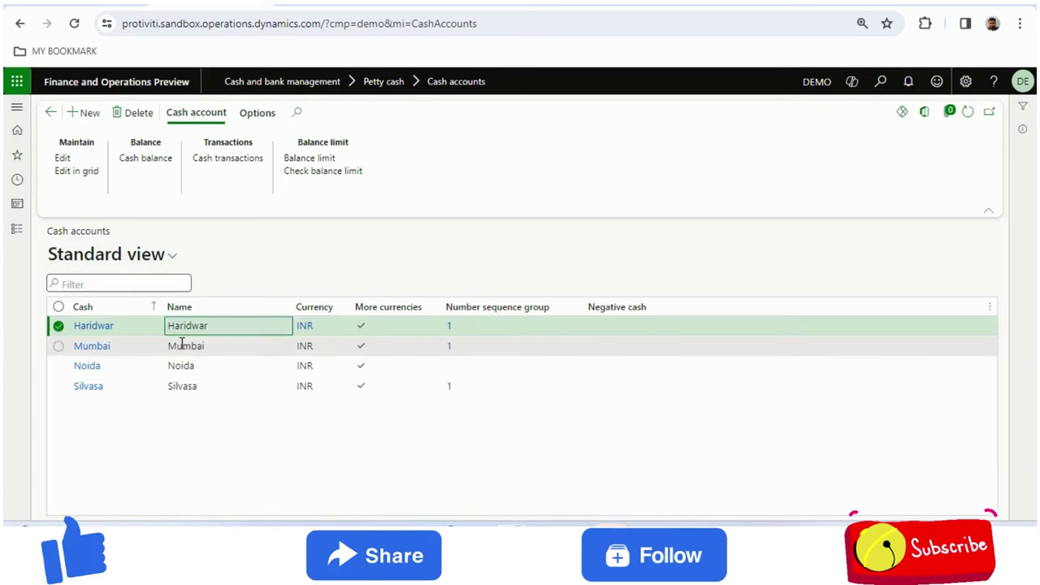
Review the Mumbai, Noida and Silvasa INR cash accounts, then return to Haridwar
click(182, 344)
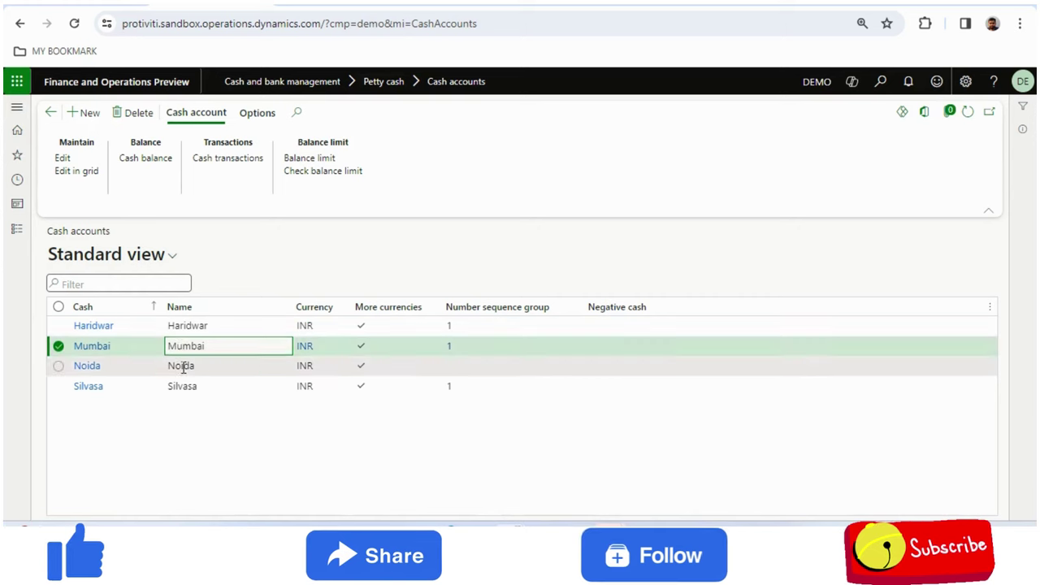
click(181, 364)
click(182, 387)
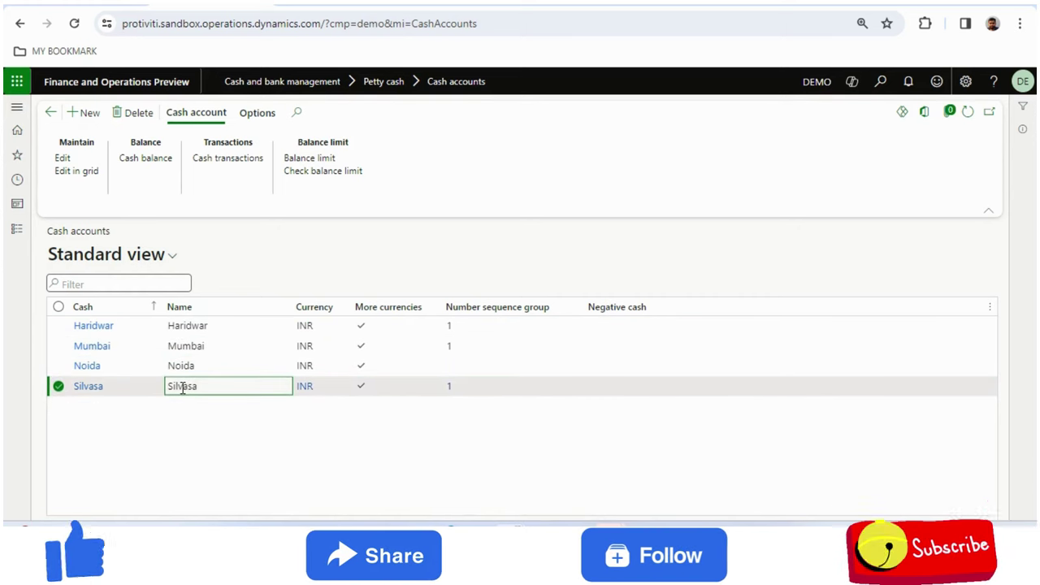
click(57, 388)
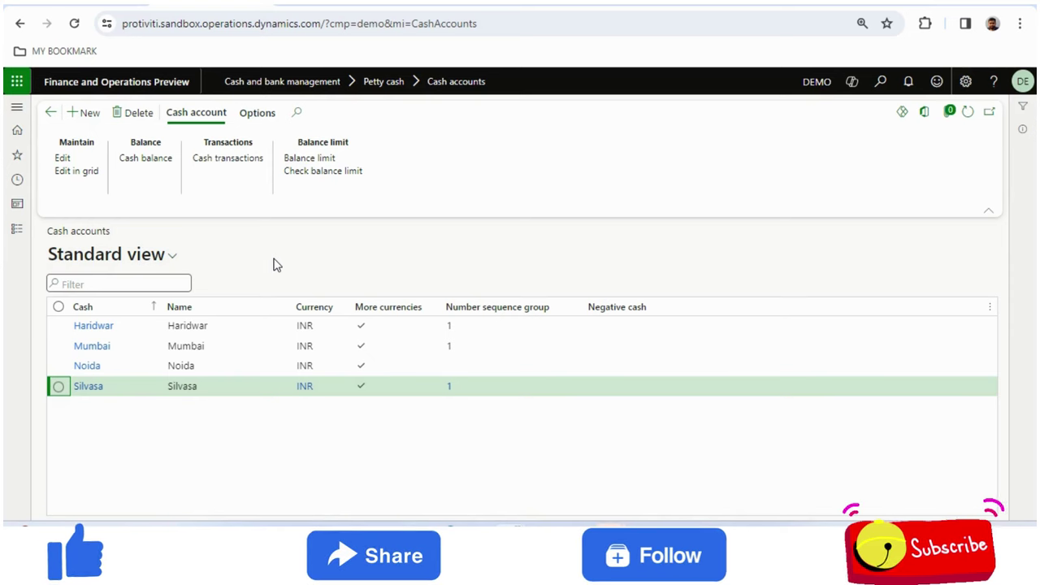
click(206, 323)
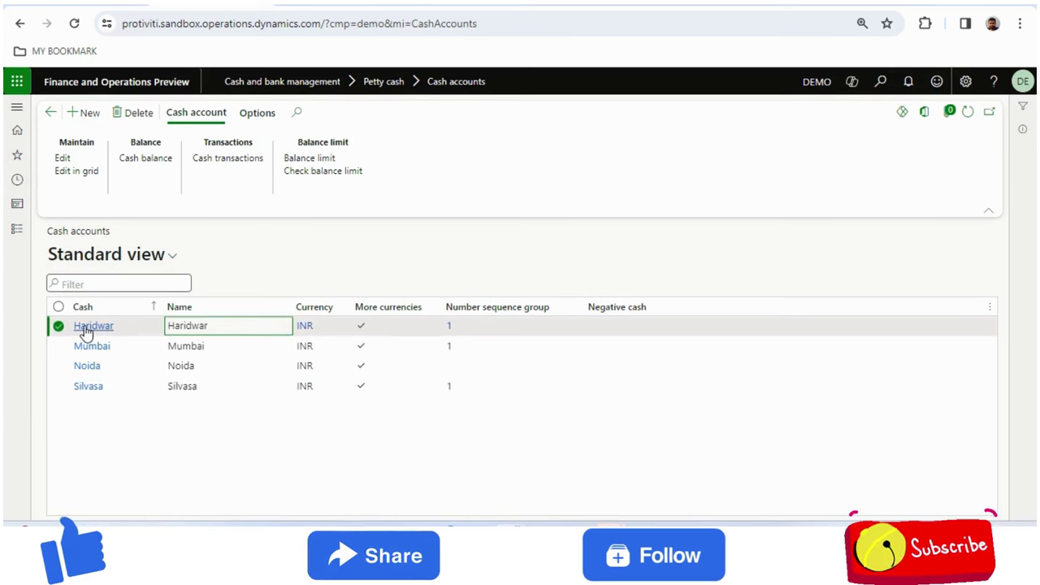